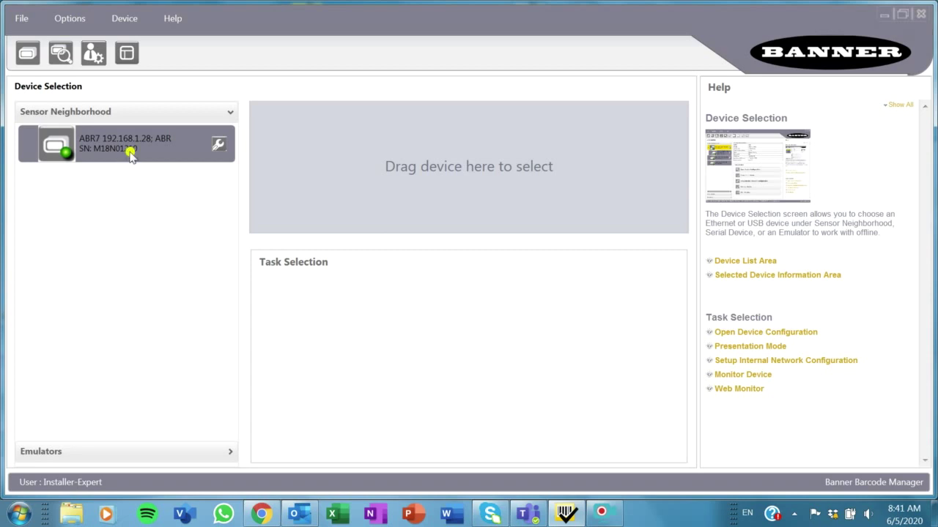
Confirm the ABR7 reader's IP is 192.168.1.28 and drag it in as the selected device.
click(105, 149)
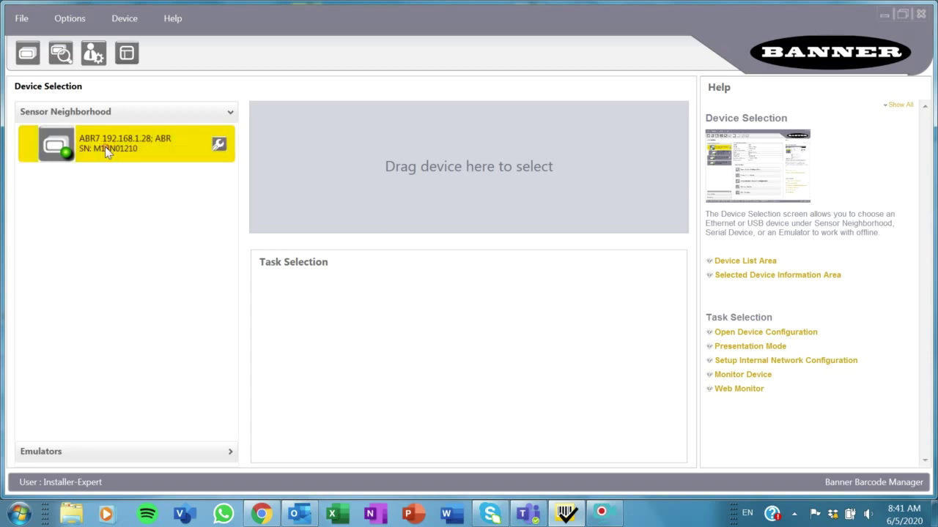
click(220, 147)
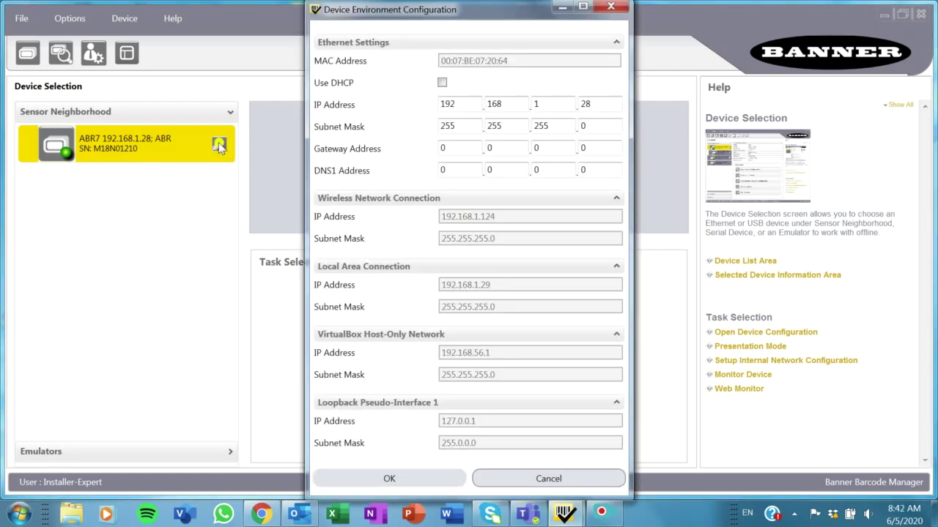
click(502, 104)
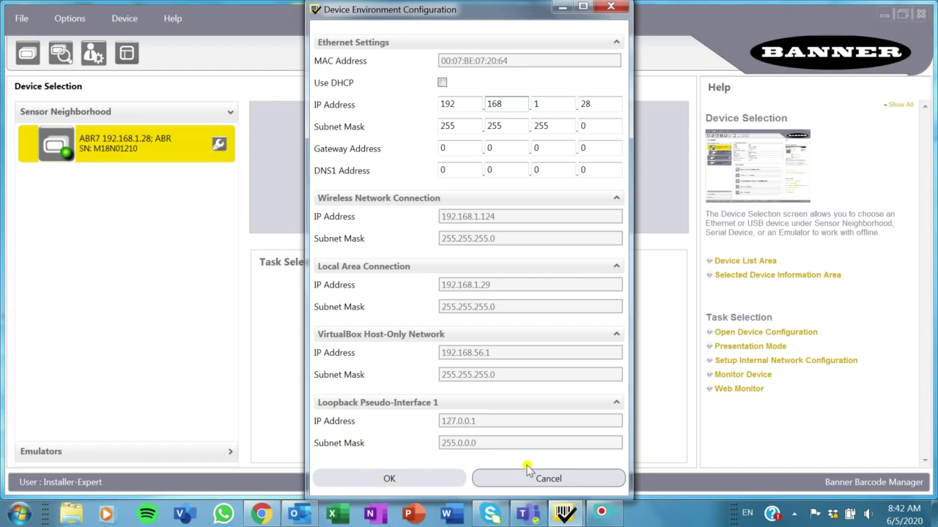
click(610, 7)
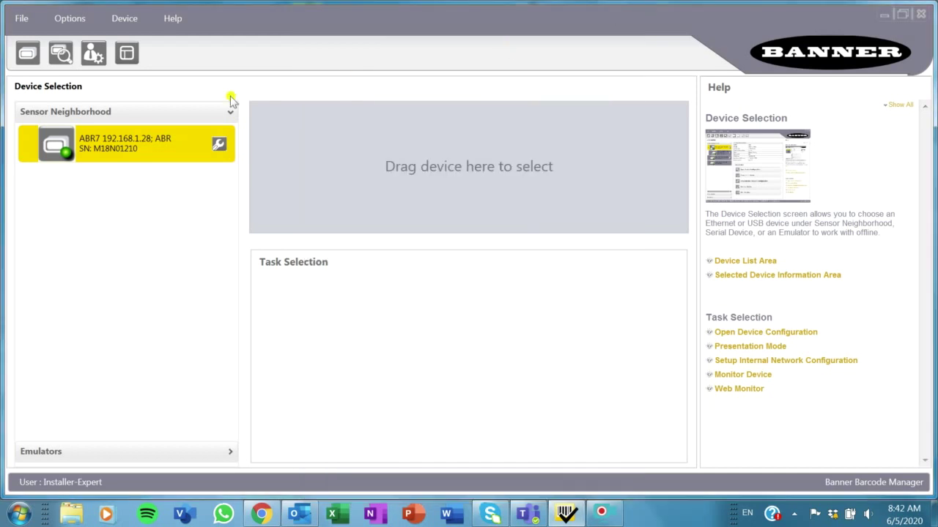
drag(113, 142, 345, 180)
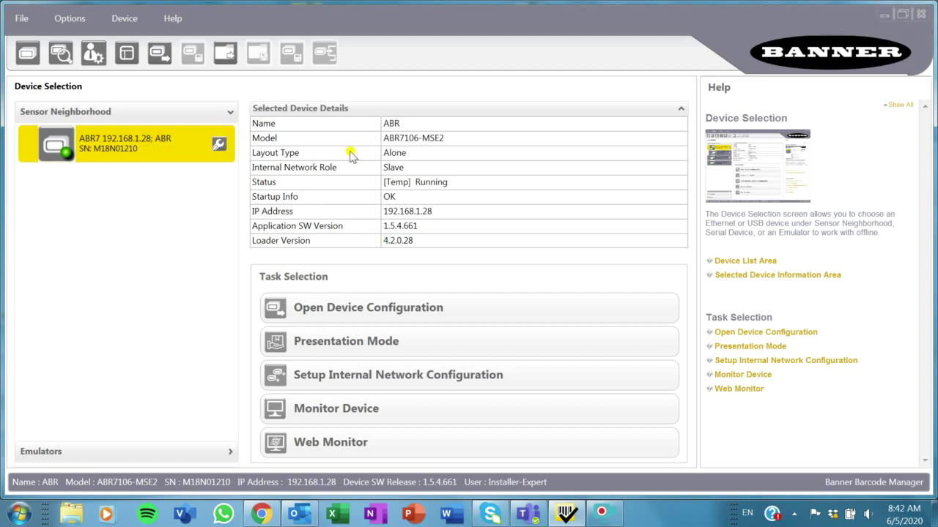
Load testing1 as the reader's startup configuration, then stop continuous image capture.
click(442, 313)
click(433, 178)
click(431, 194)
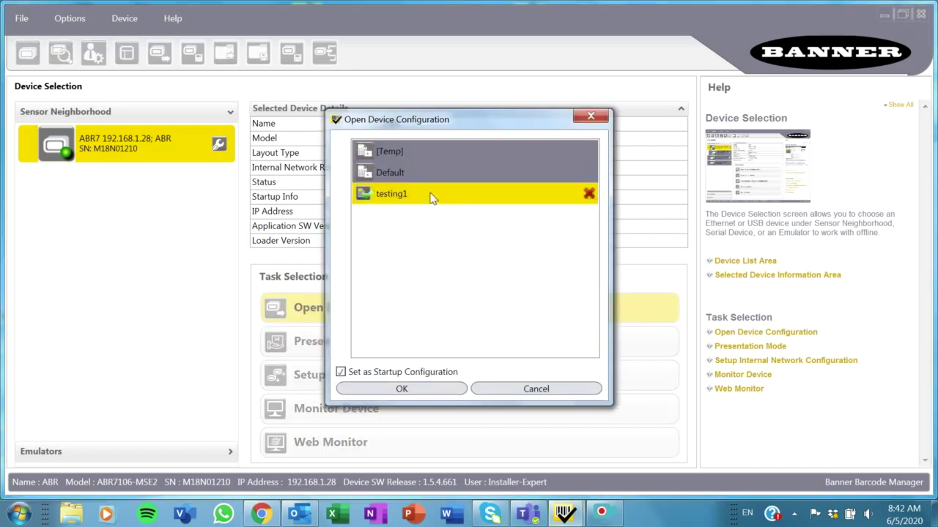
click(410, 393)
click(550, 289)
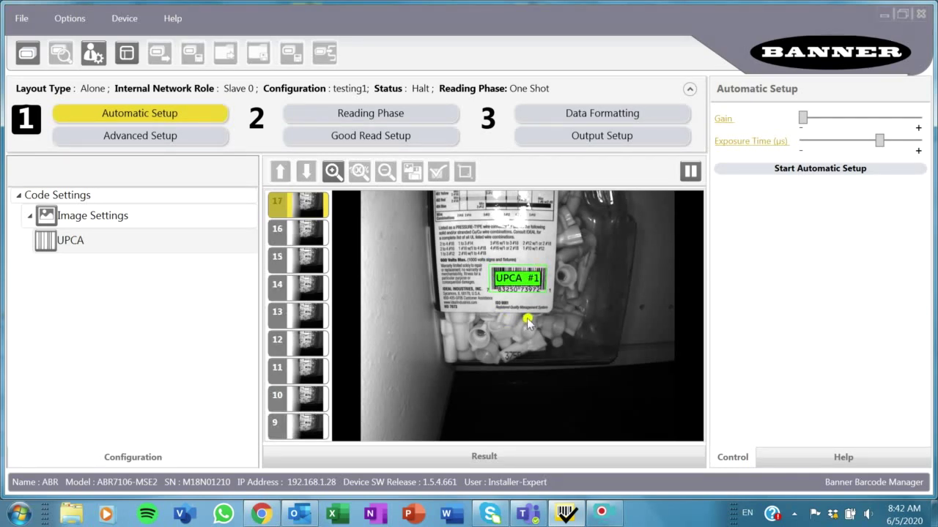
click(690, 173)
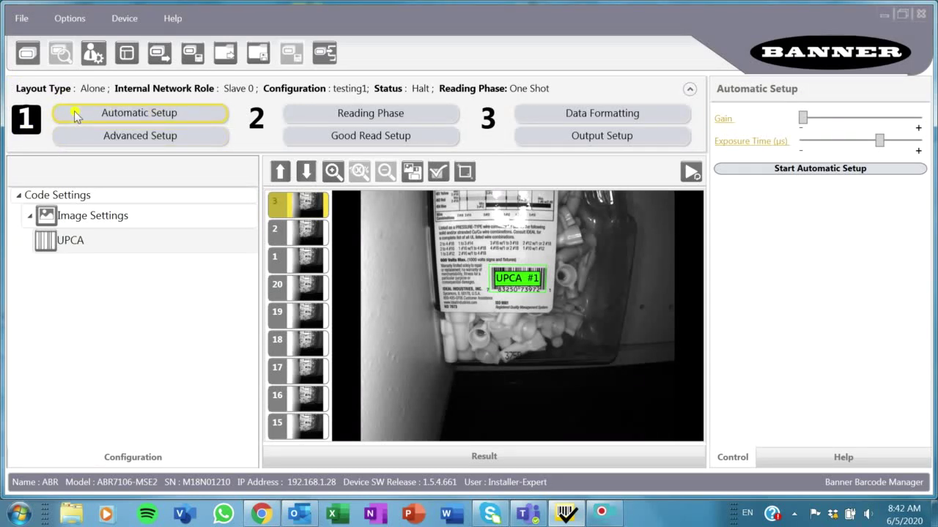
click(857, 171)
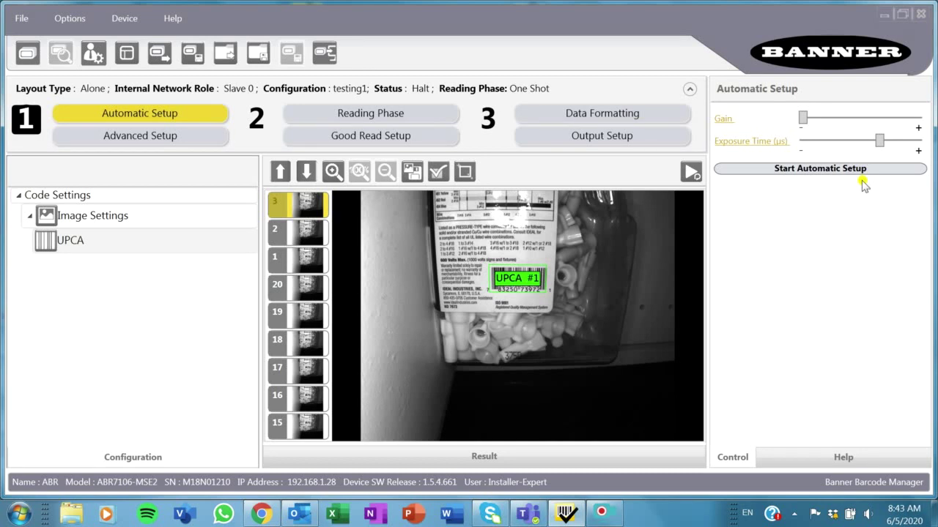
Run Automatic Setup searching 1D codes only, with 2D codes excluded, until it completes.
click(852, 170)
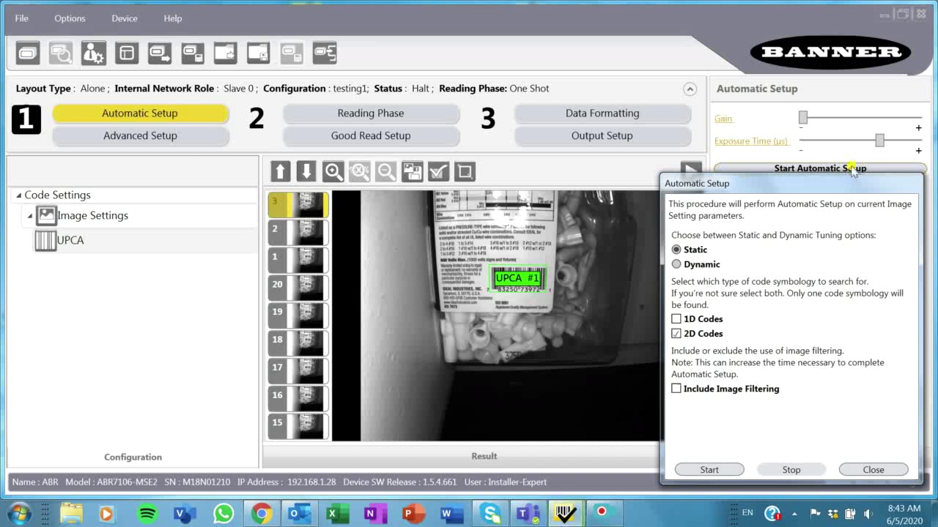
click(675, 318)
click(676, 334)
click(721, 473)
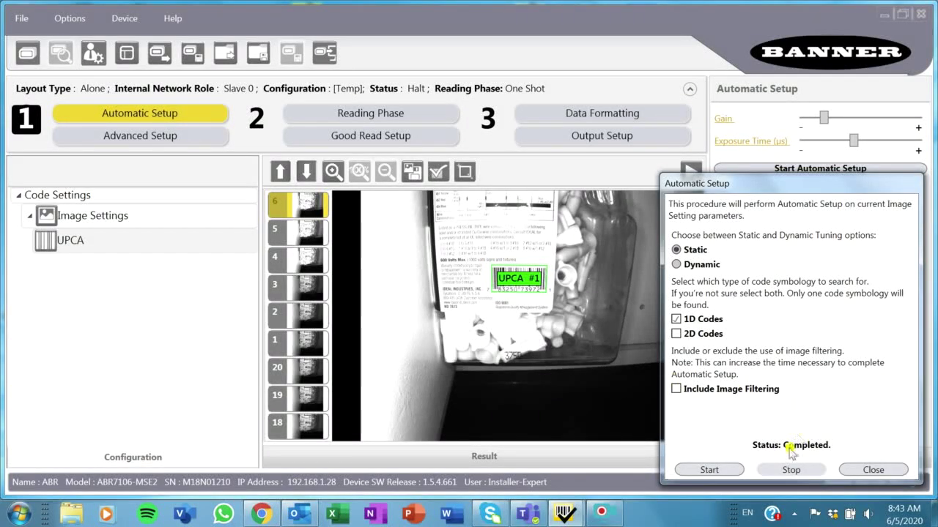
click(872, 469)
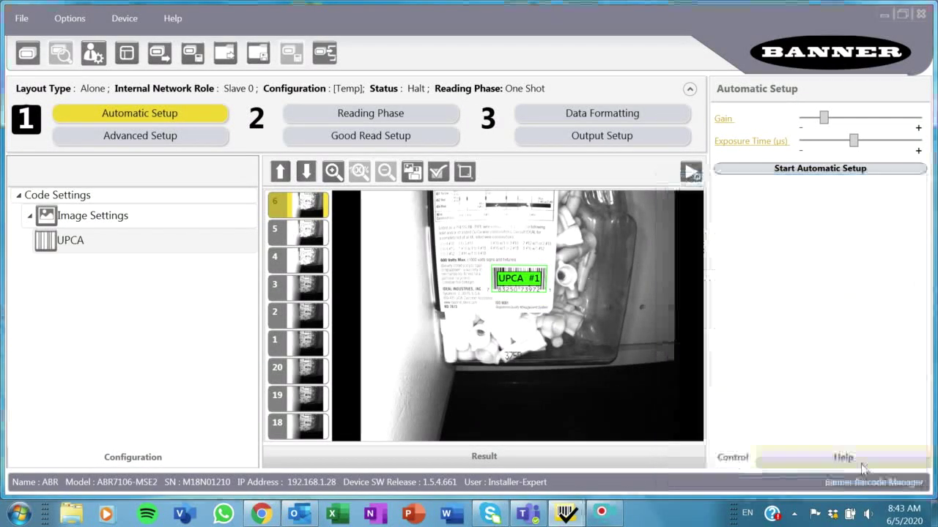
Open Reading Phase in One Shot mode, showing the Modbus/TCP Input Bit 0 acquisition trigger.
click(80, 117)
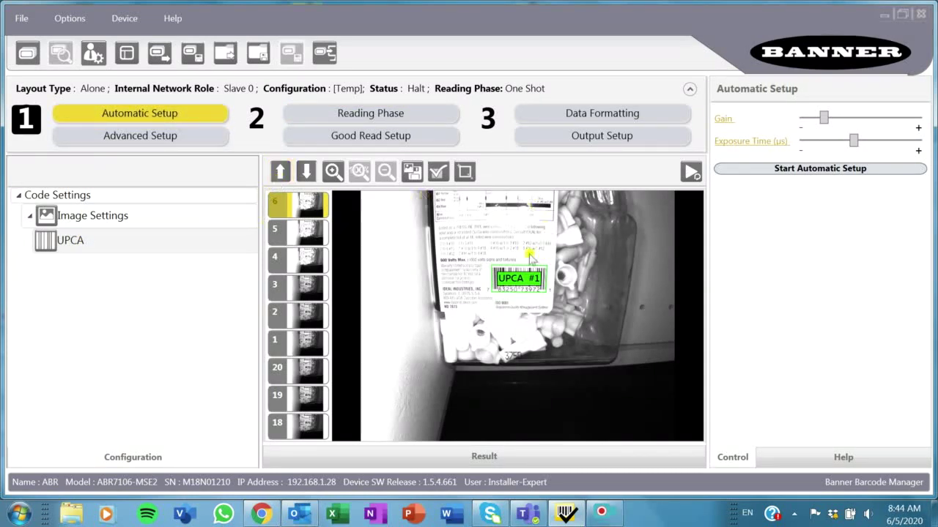
click(394, 115)
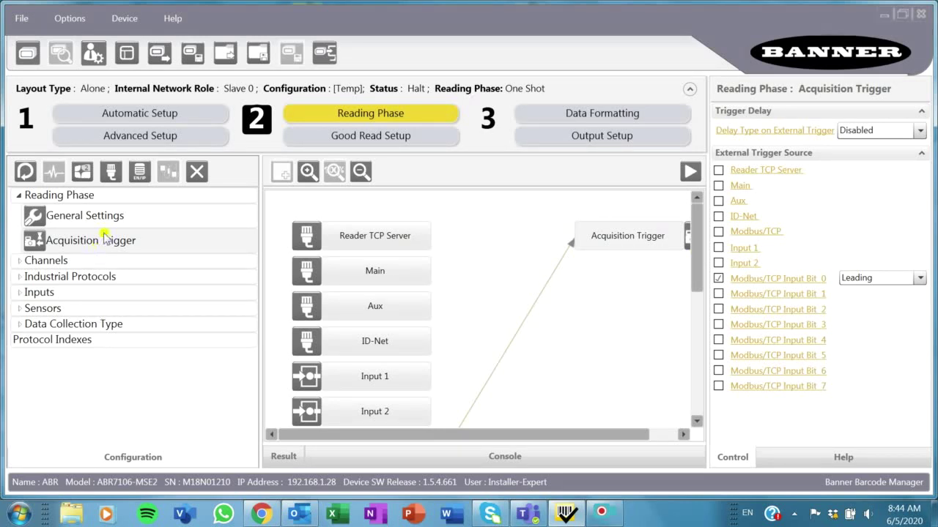
click(58, 178)
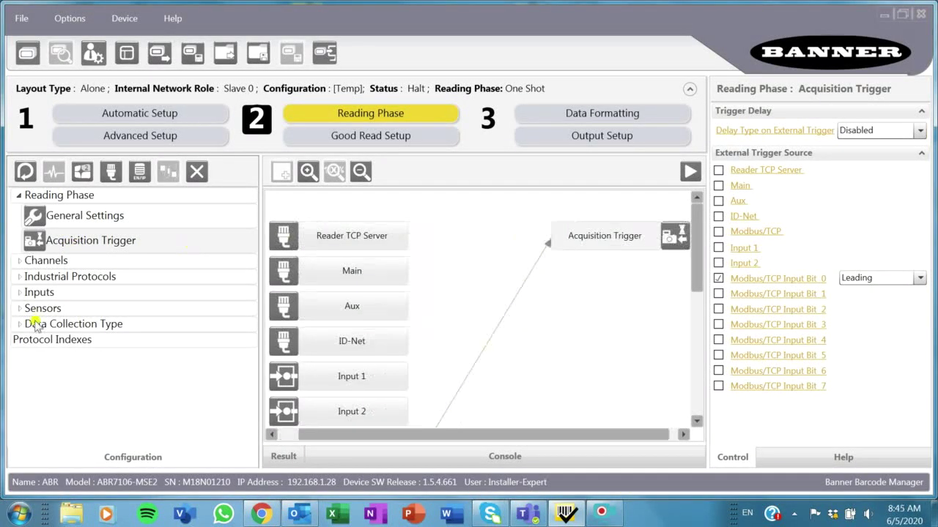
Check the existing Modbus/TCP protocol to 192.168.1.21 port 502 without adding another, then revisit Acquisition Trigger.
click(19, 278)
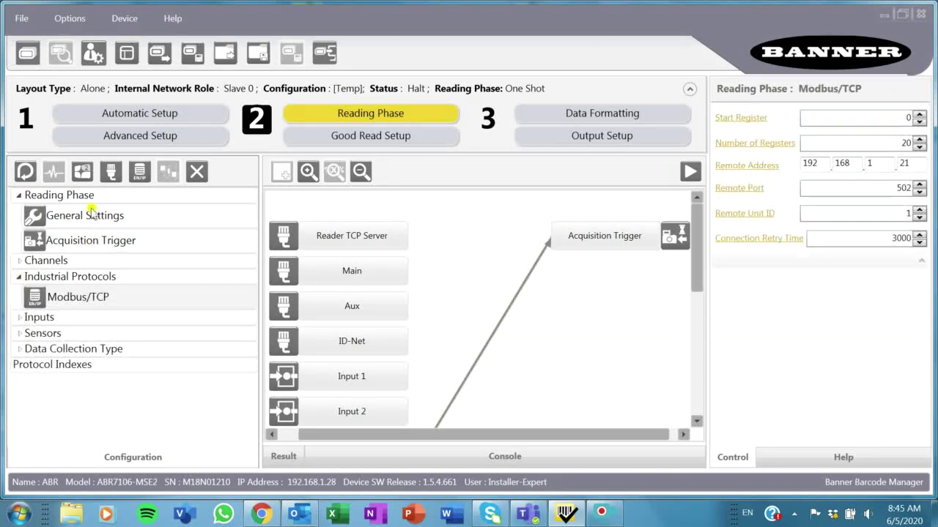
click(140, 179)
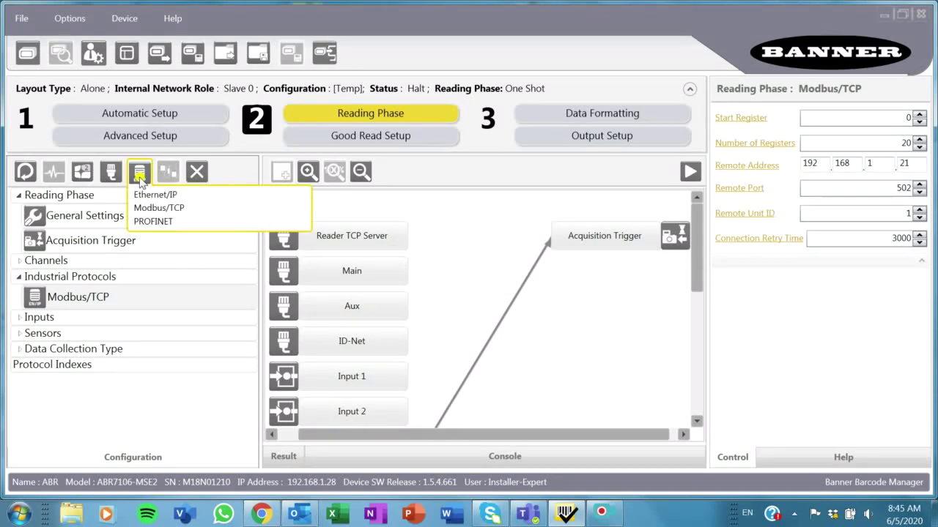
click(185, 220)
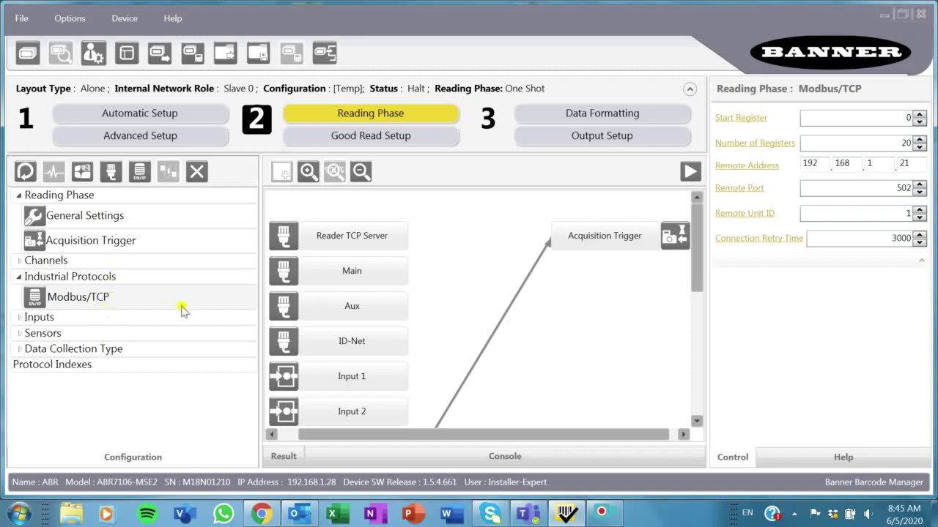
click(628, 246)
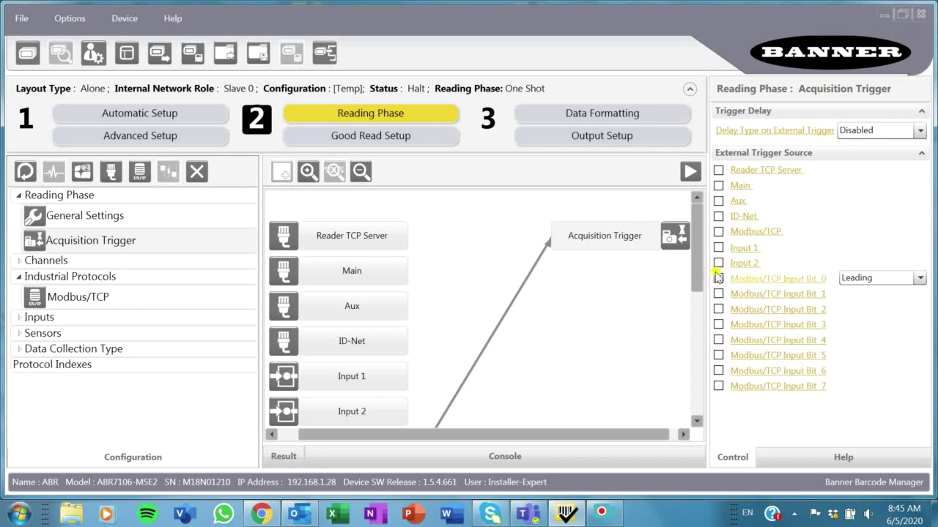
click(718, 279)
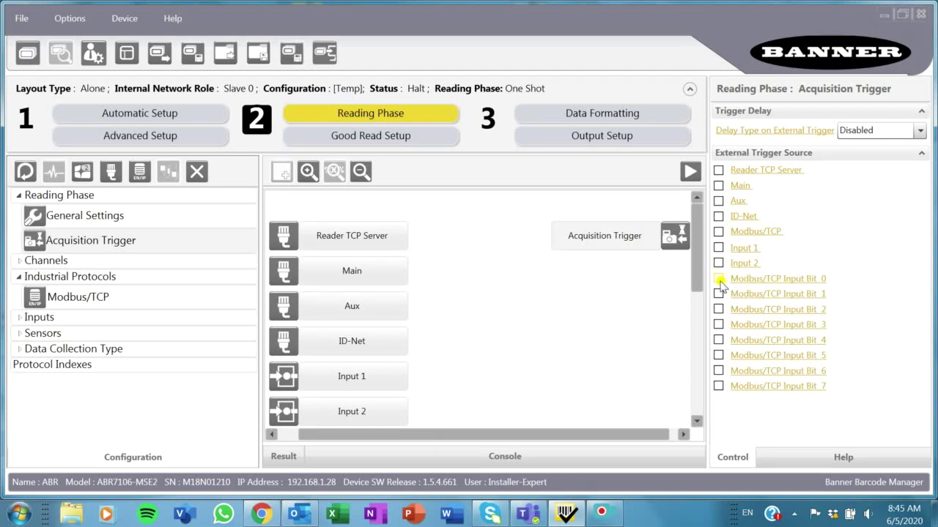
click(720, 282)
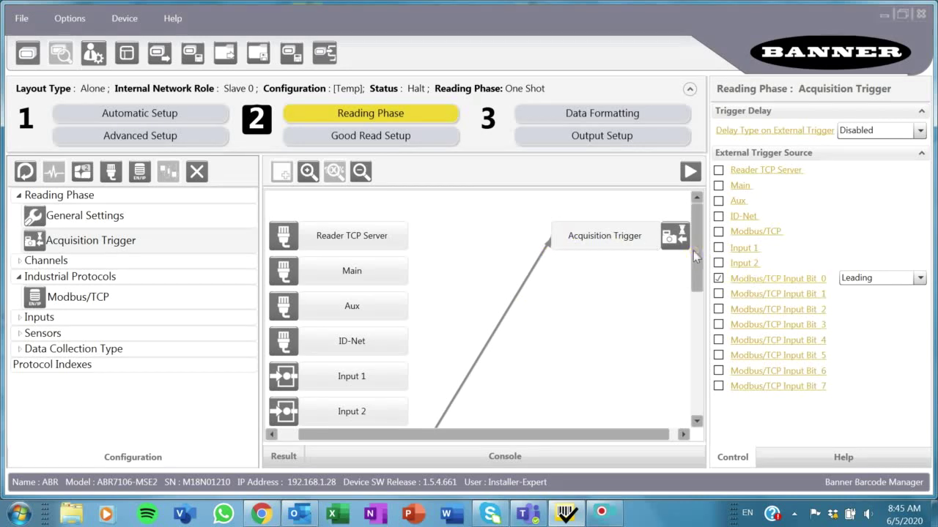
drag(693, 251, 704, 236)
In data formatting, open Message1's settings, outputting to Reader TCP Server and Modbus/TCP.
click(576, 113)
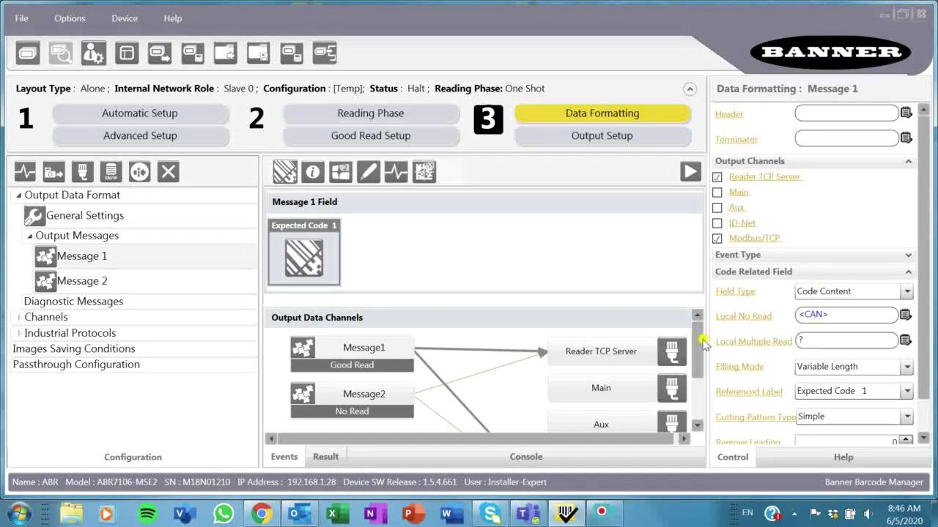
click(19, 334)
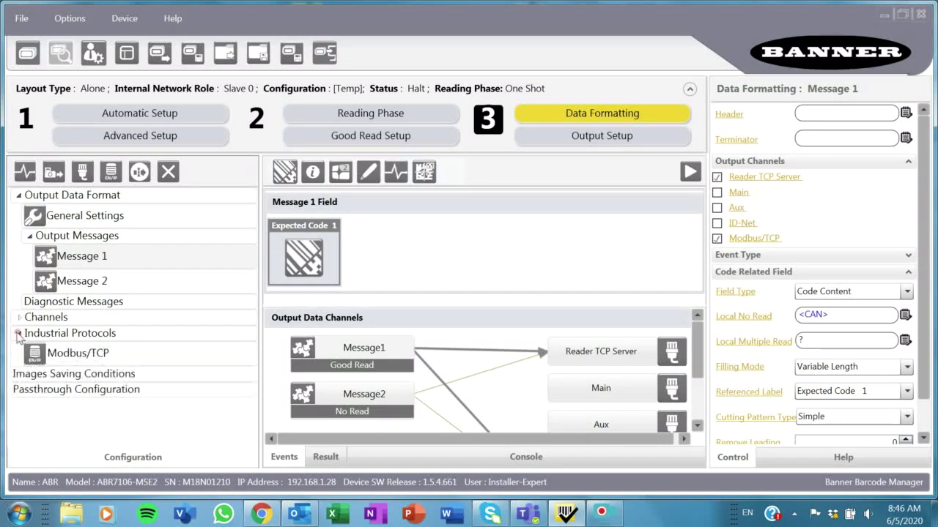
click(76, 357)
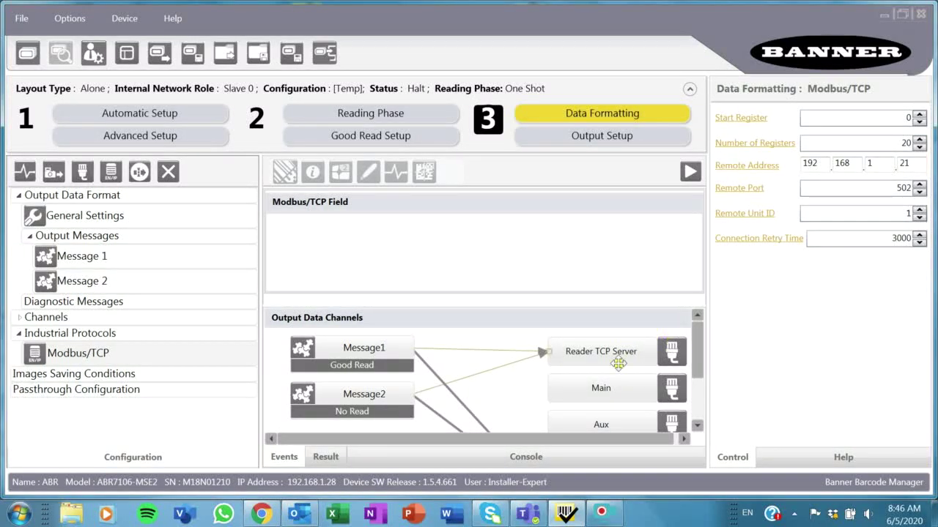
click(356, 352)
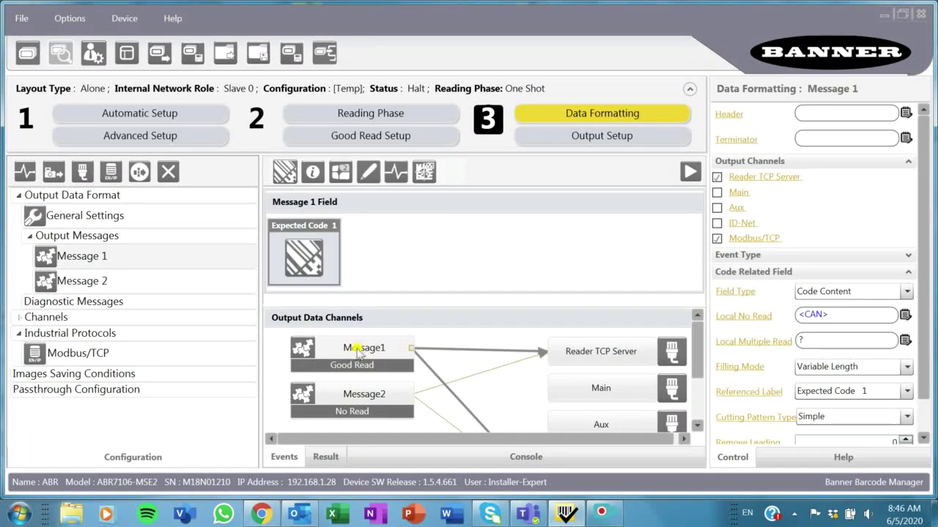
drag(694, 326, 695, 347)
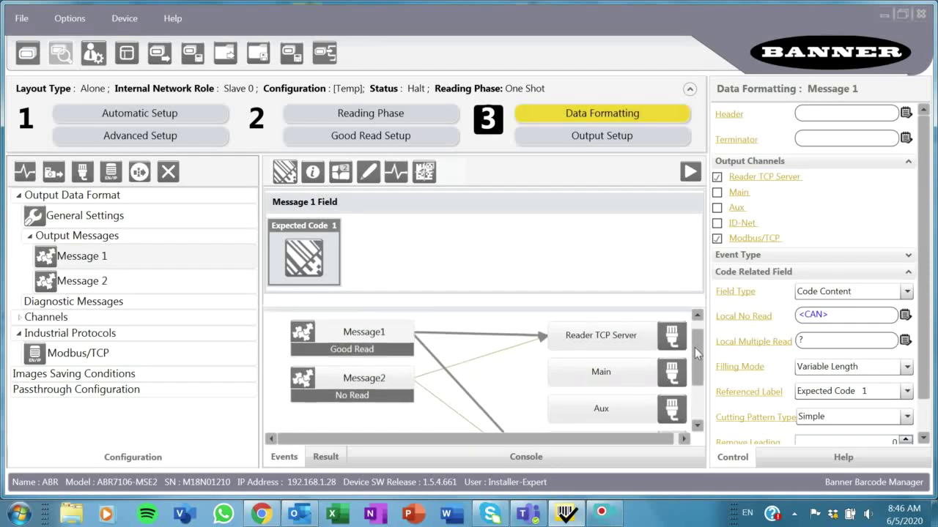
click(426, 351)
mouse_move(696, 353)
mouse_down()
mouse_move(693, 403)
mouse_move(696, 341)
mouse_up()
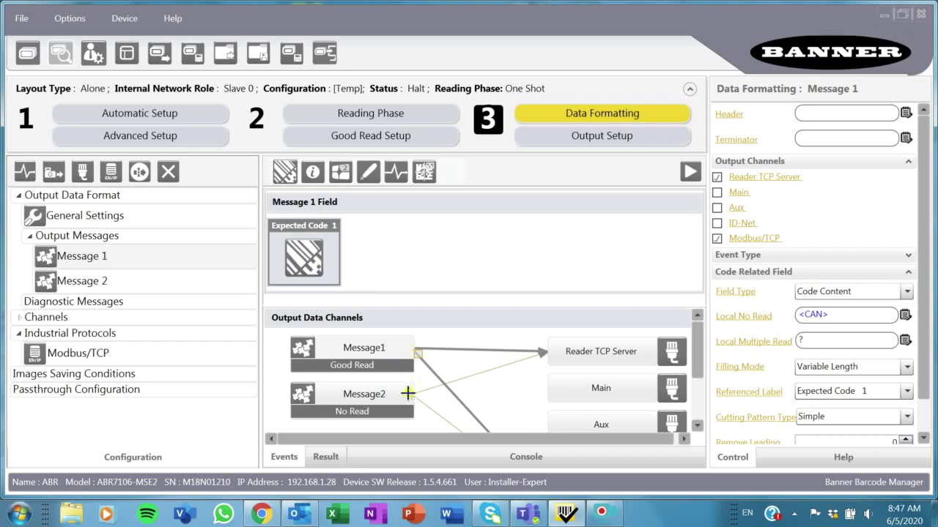
Inspect the Message 1 header's ASCII character table and close it unchanged.
click(864, 113)
click(907, 115)
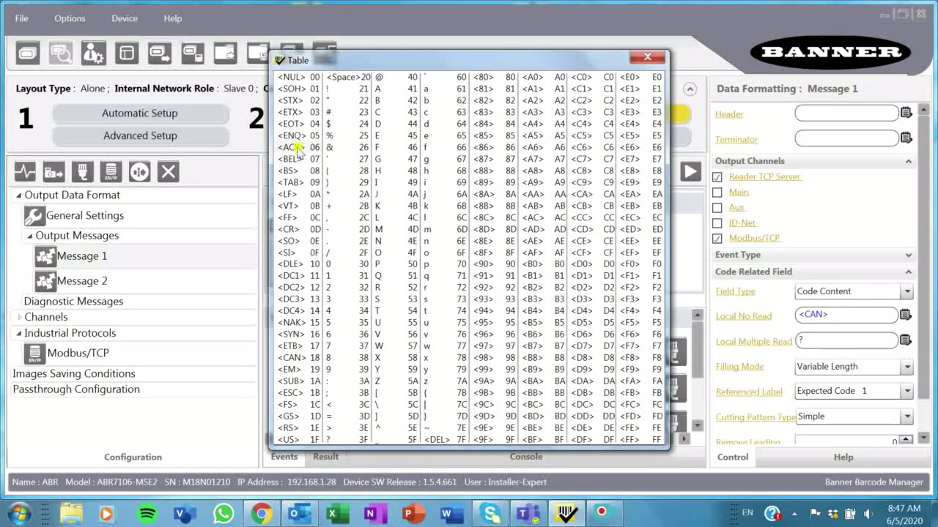
click(647, 57)
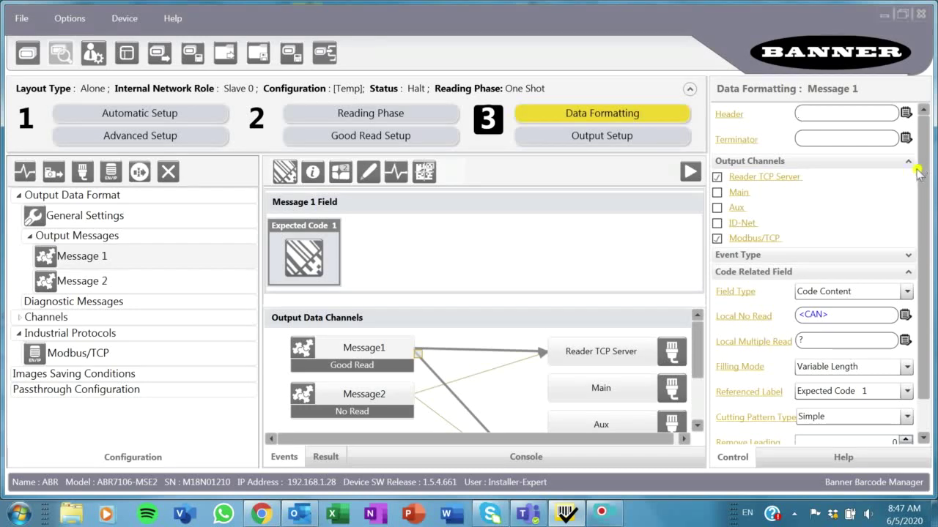
scroll(927, 182, down, 2)
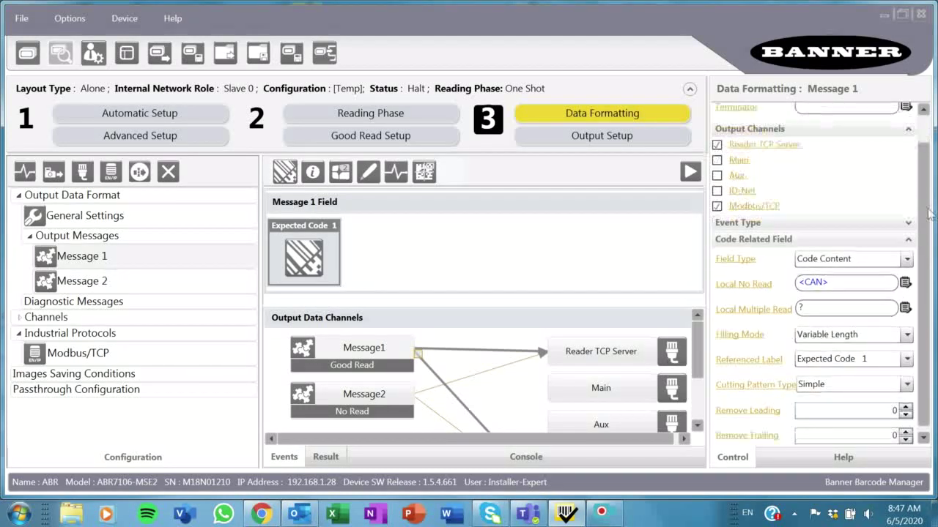
scroll(925, 240, up, 2)
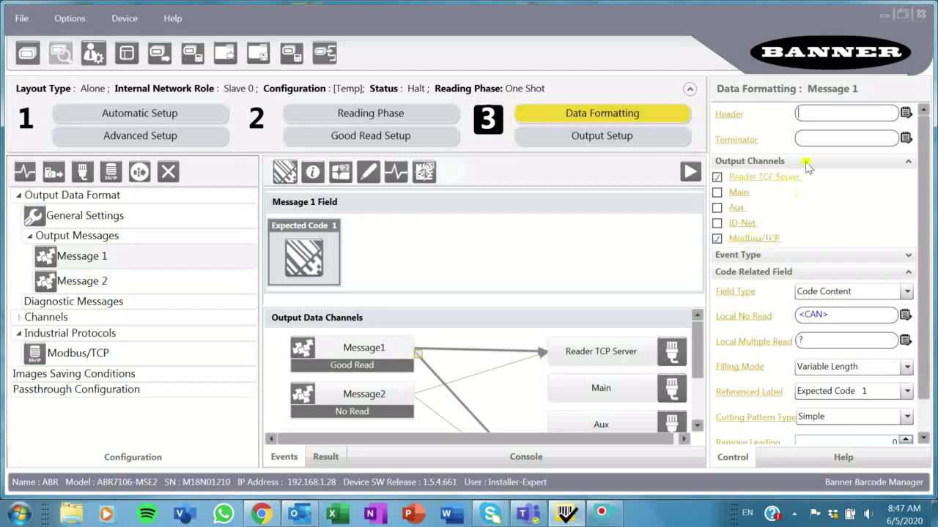
Check Modbus/TCP output: 192.168.1.21, port 502, 20 registers; route Message1 Good Read to Reader TCP Server.
click(117, 359)
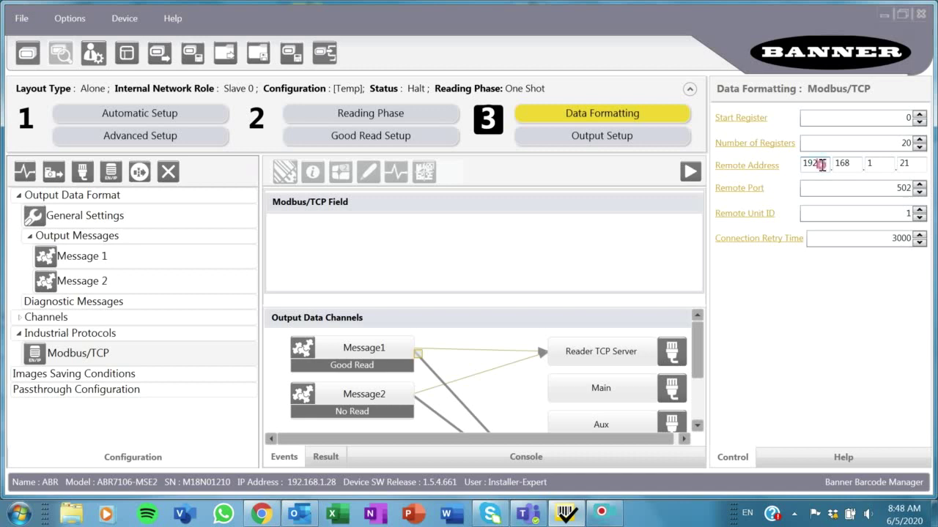
click(916, 166)
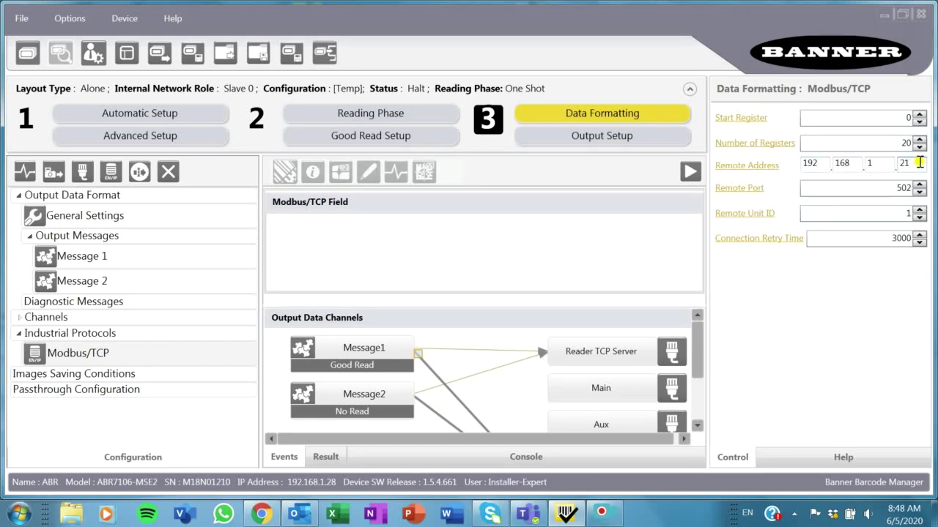
double_click(920, 163)
click(908, 186)
drag(376, 368, 603, 337)
click(826, 143)
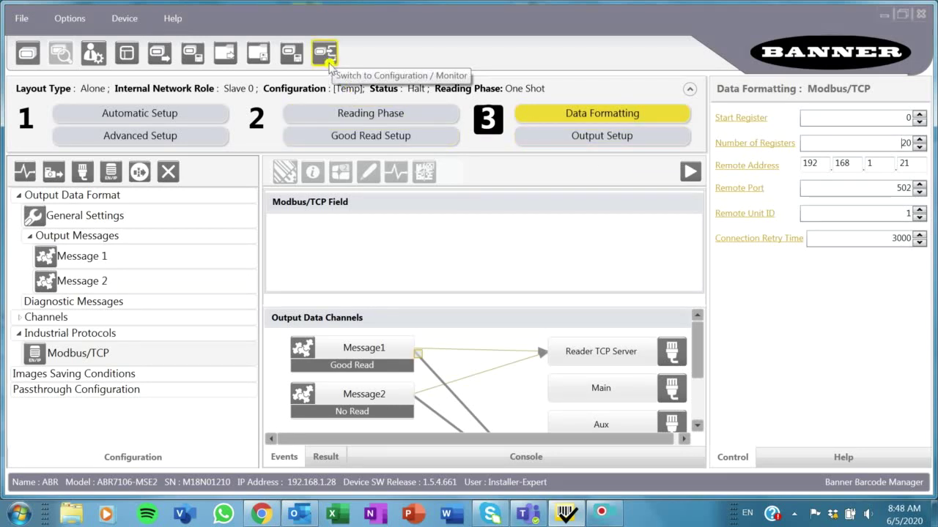
Switch the reader to Run mode, monitoring 9 decoded codes at 100.0% good reads.
click(416, 96)
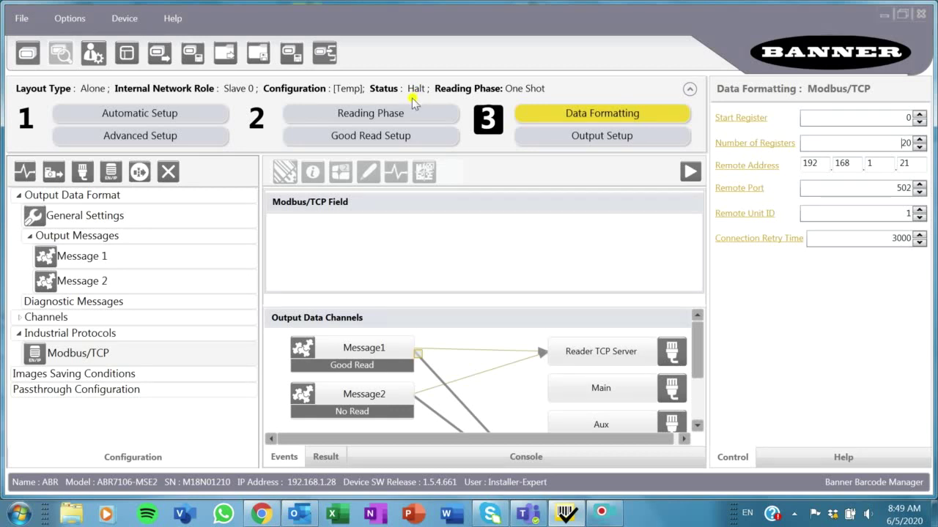
click(323, 62)
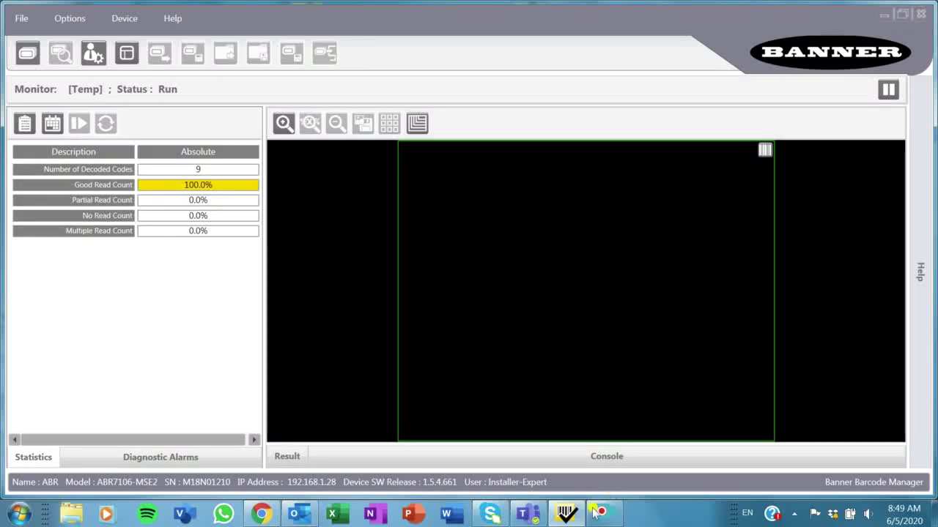
click(269, 515)
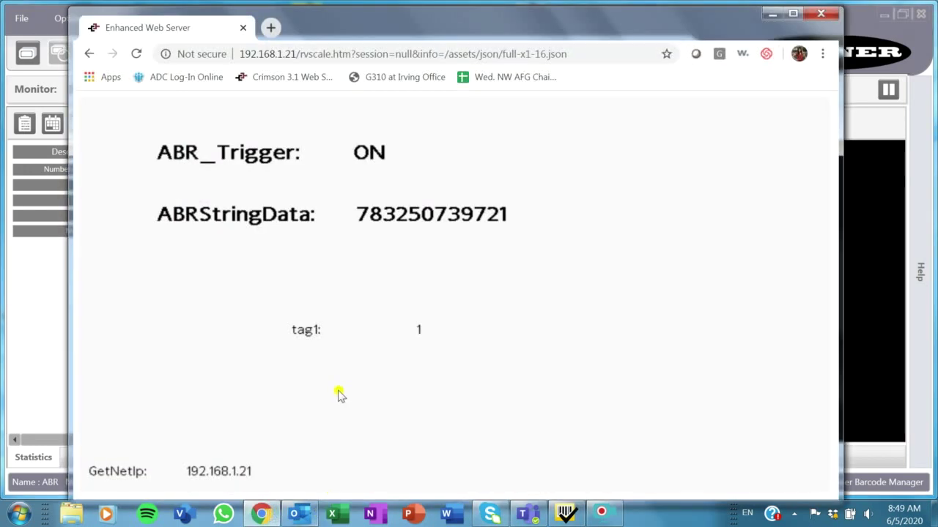
click(370, 152)
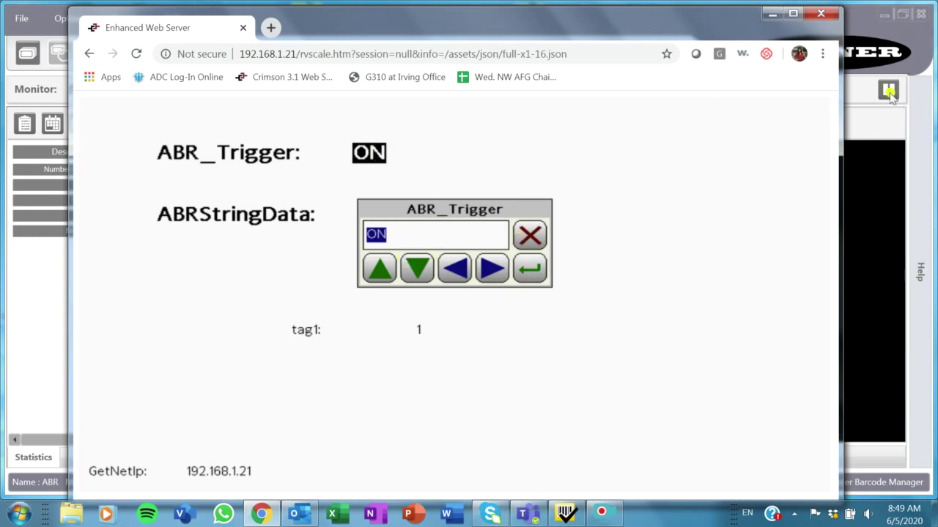
click(418, 269)
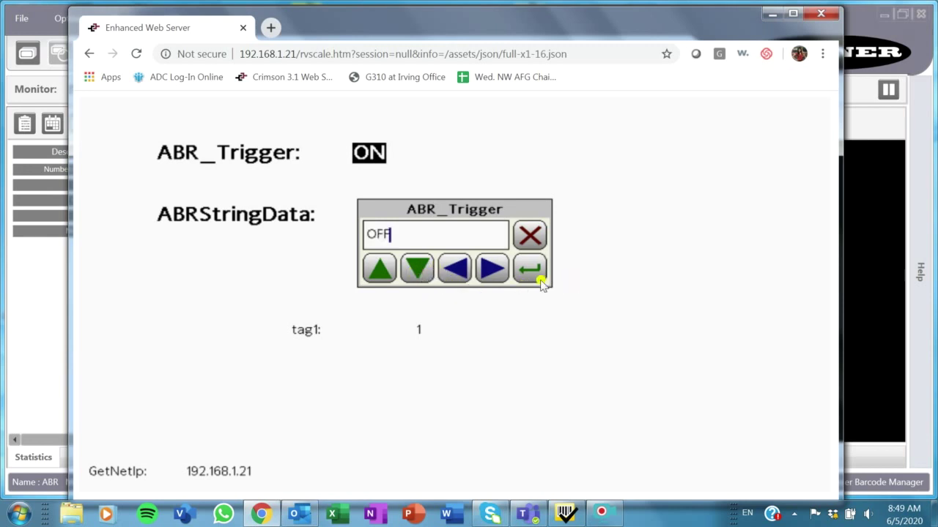
click(540, 282)
click(380, 169)
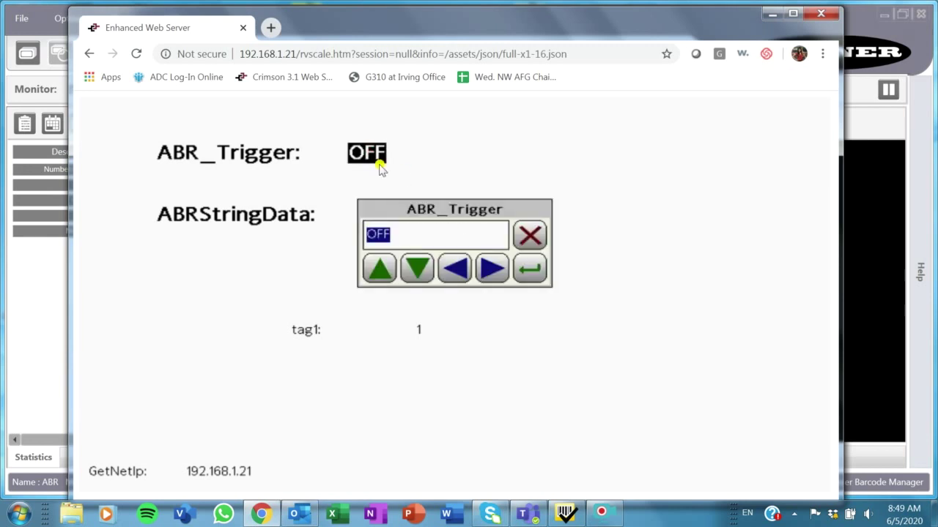
click(386, 273)
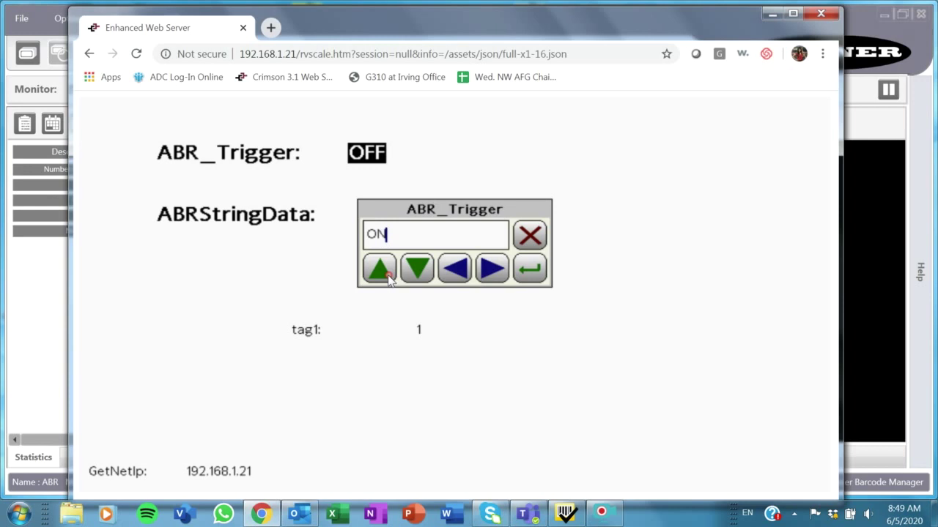
click(542, 278)
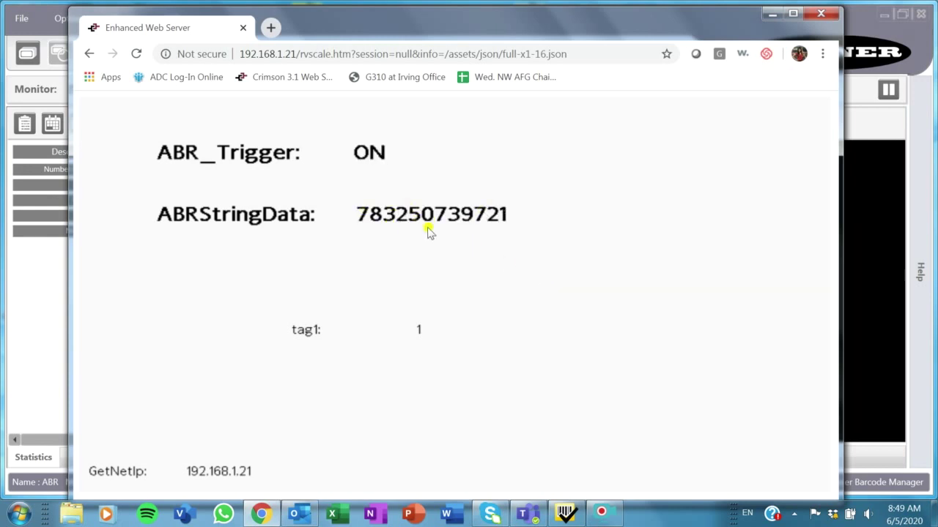
click(770, 14)
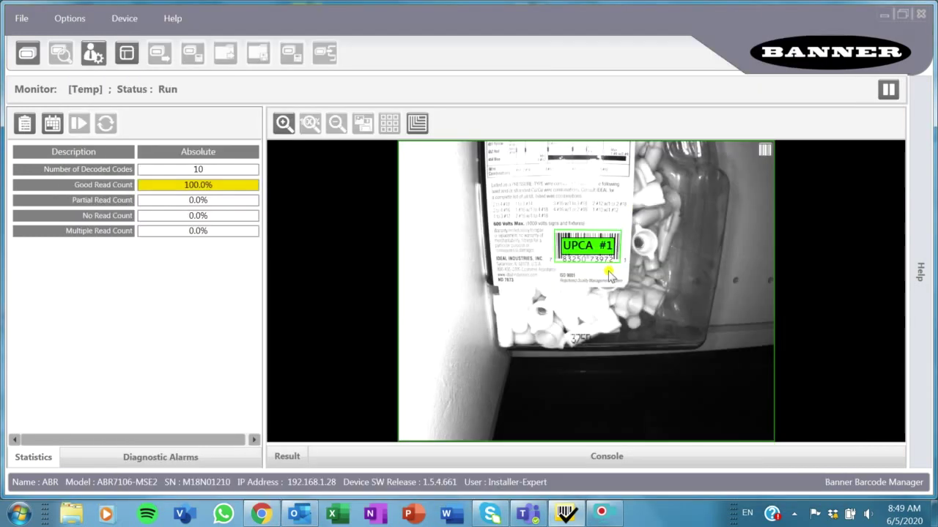
click(502, 463)
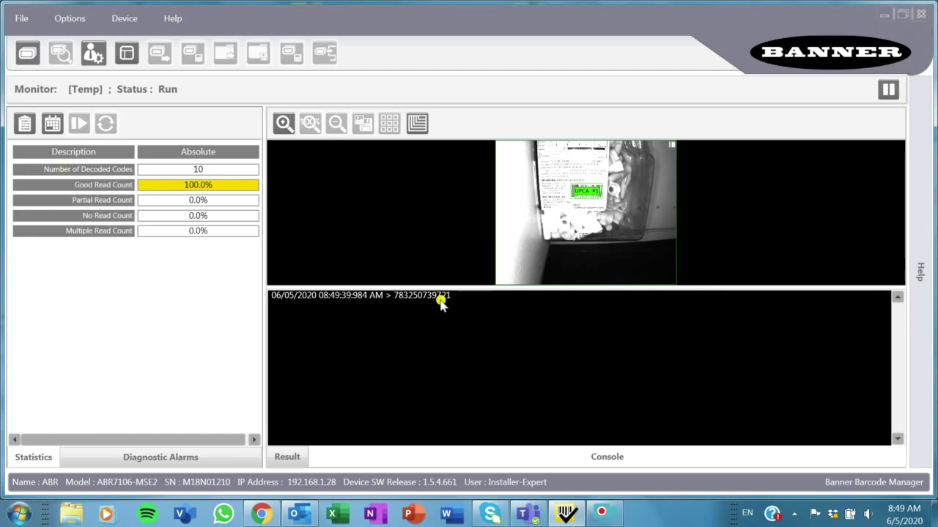
click(264, 514)
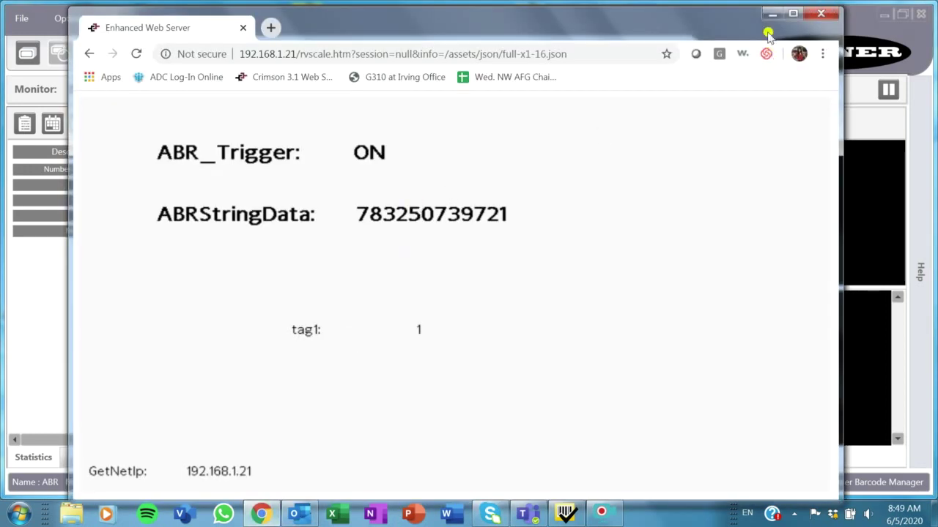
click(774, 16)
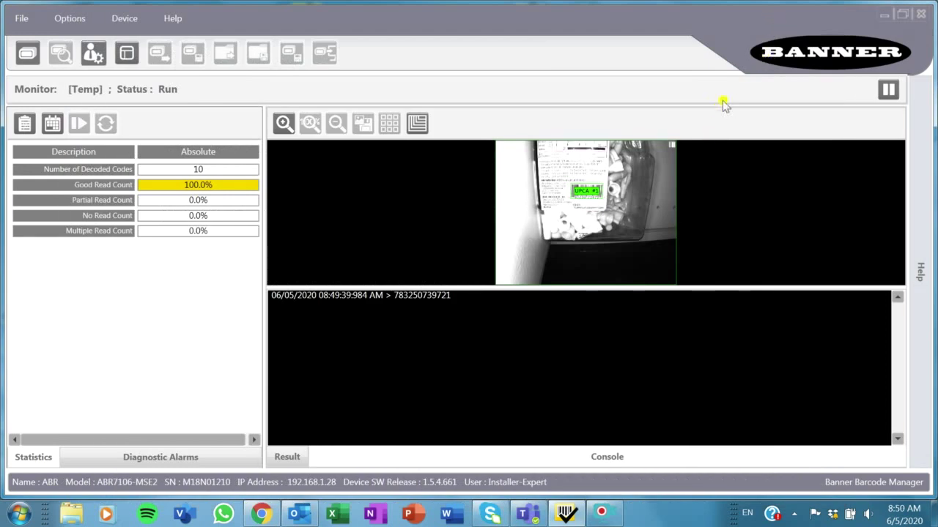